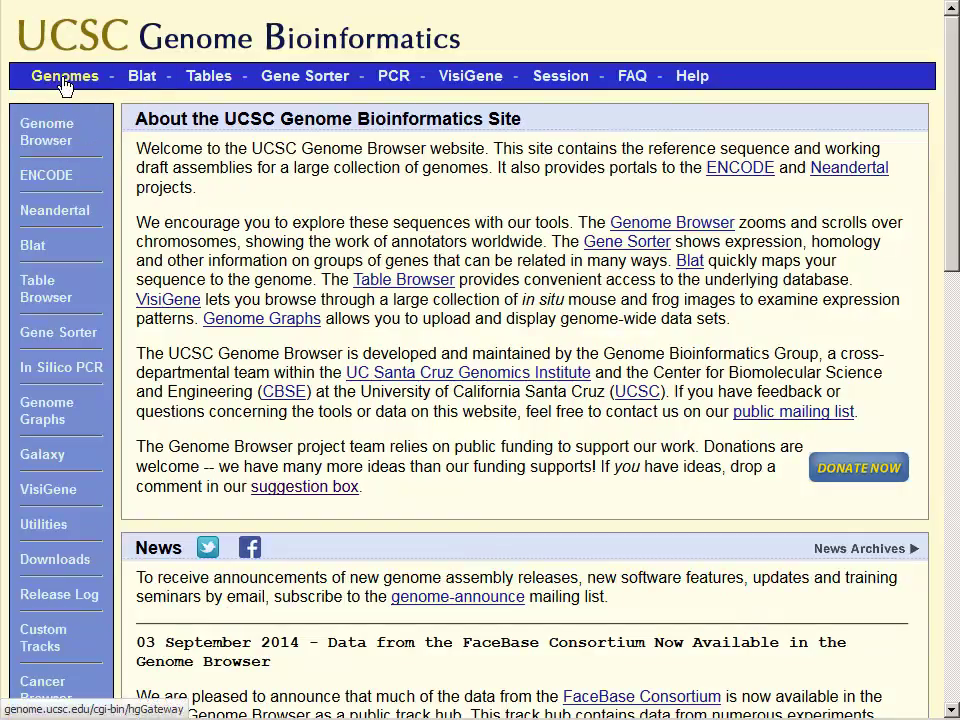
# - Reset browser settings to defaults and load the default Human hg19 view at chr21:33,031,597-33,041,570
pyautogui.click(58, 130)
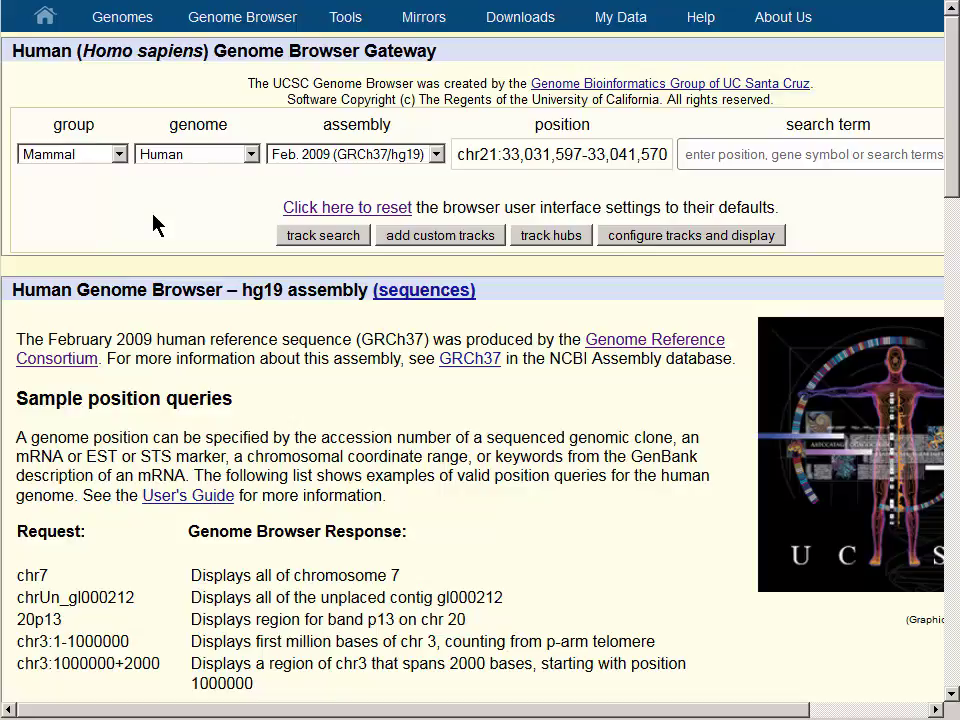
pyautogui.click(252, 155)
pyautogui.click(253, 156)
pyautogui.click(344, 212)
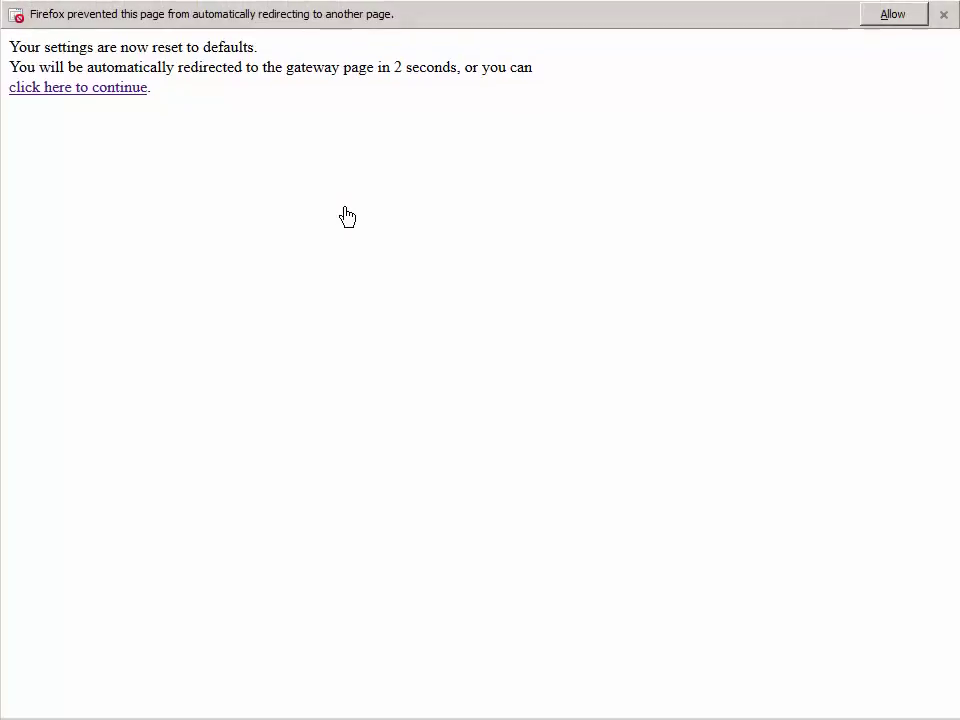
pyautogui.click(893, 15)
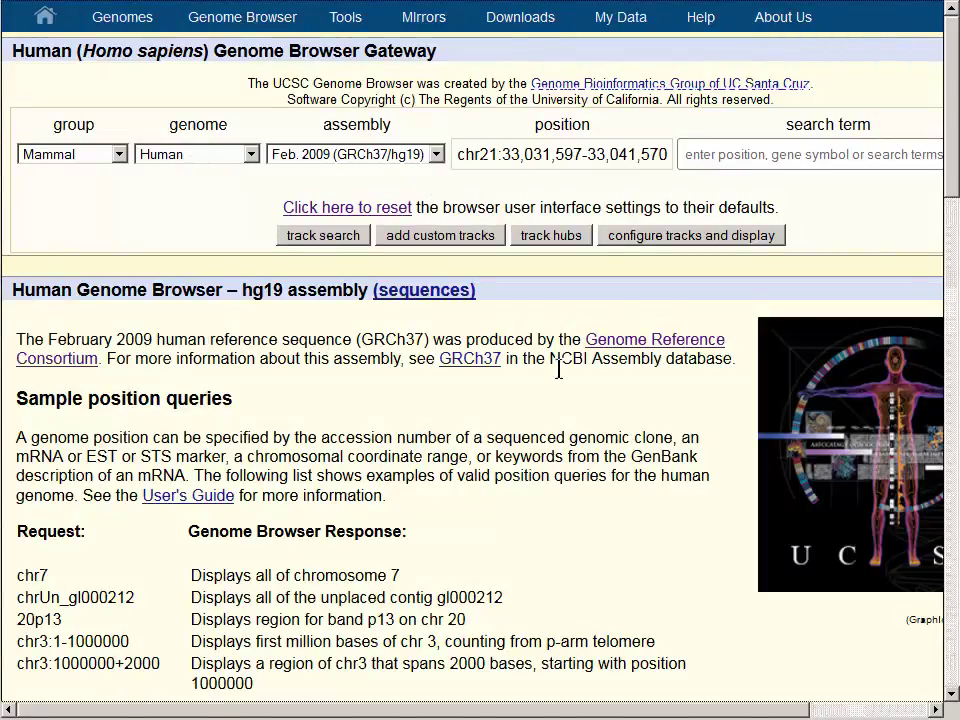
pyautogui.moveTo(777, 712); pyautogui.dragTo(889, 712)
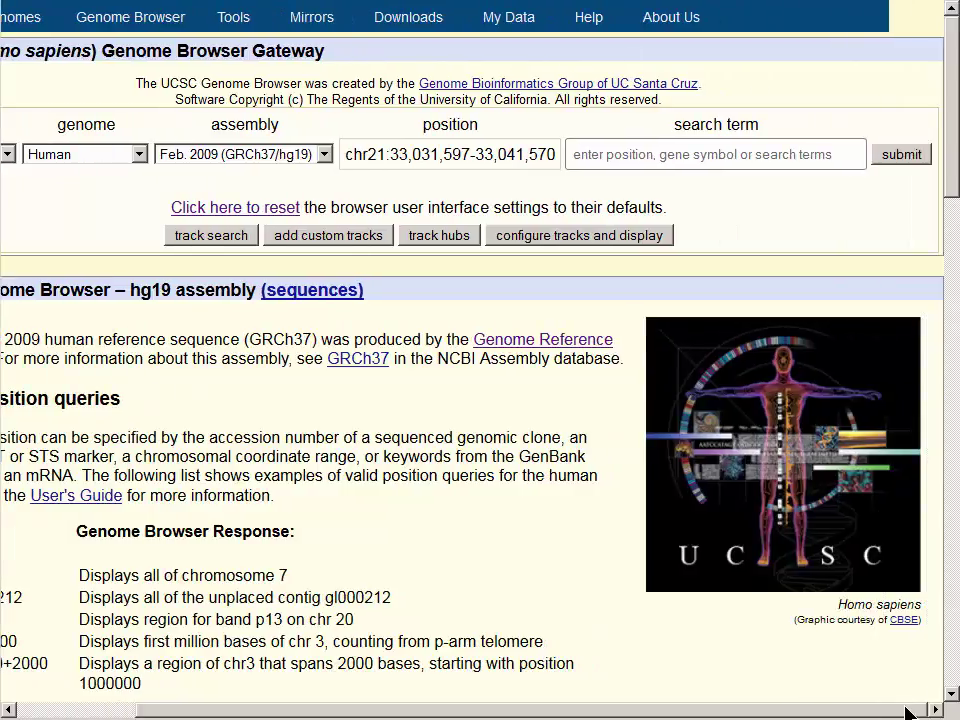
pyautogui.click(905, 155)
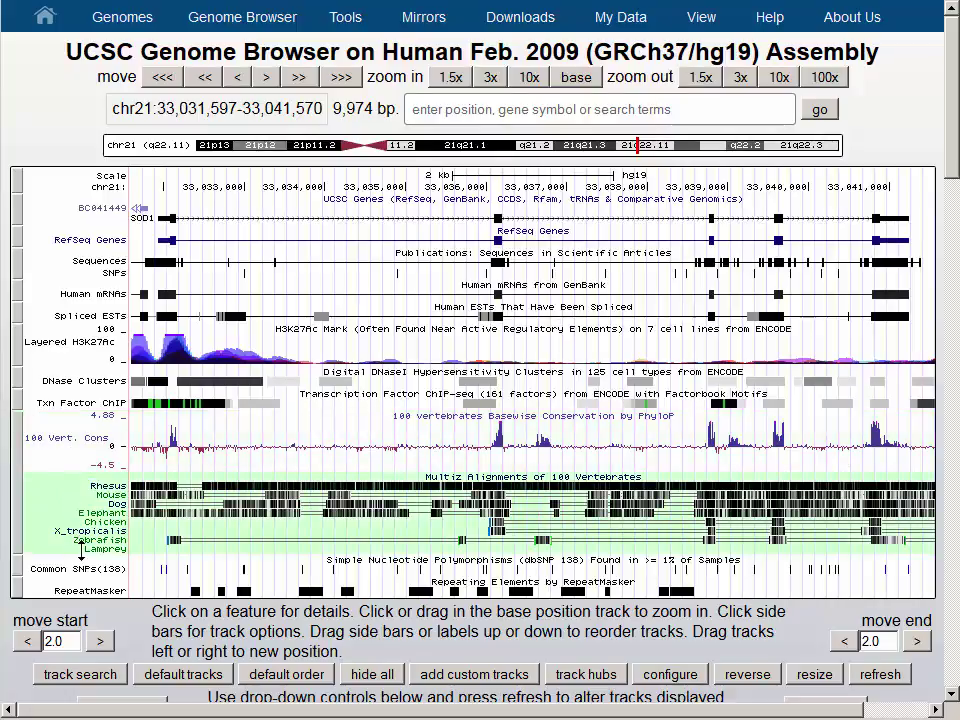
# - Hide all annotation tracks in the chr21 SOD1 view
pyautogui.click(371, 676)
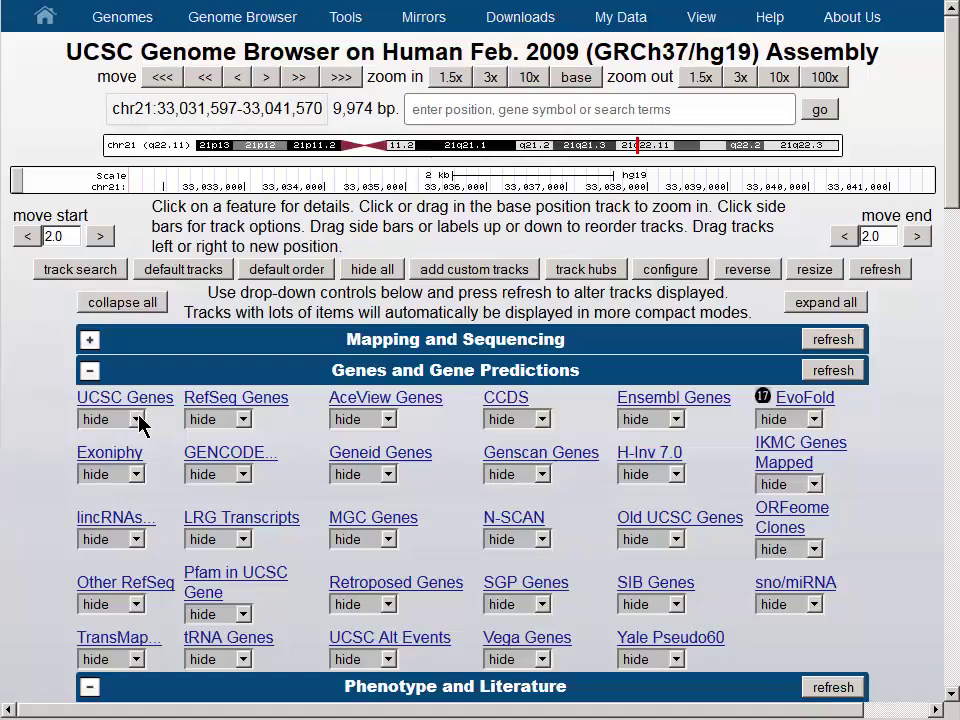
# - Set UCSC Genes and RefSeq Genes to pack and GENCODE Version 19 to show, then refresh
pyautogui.click(137, 420)
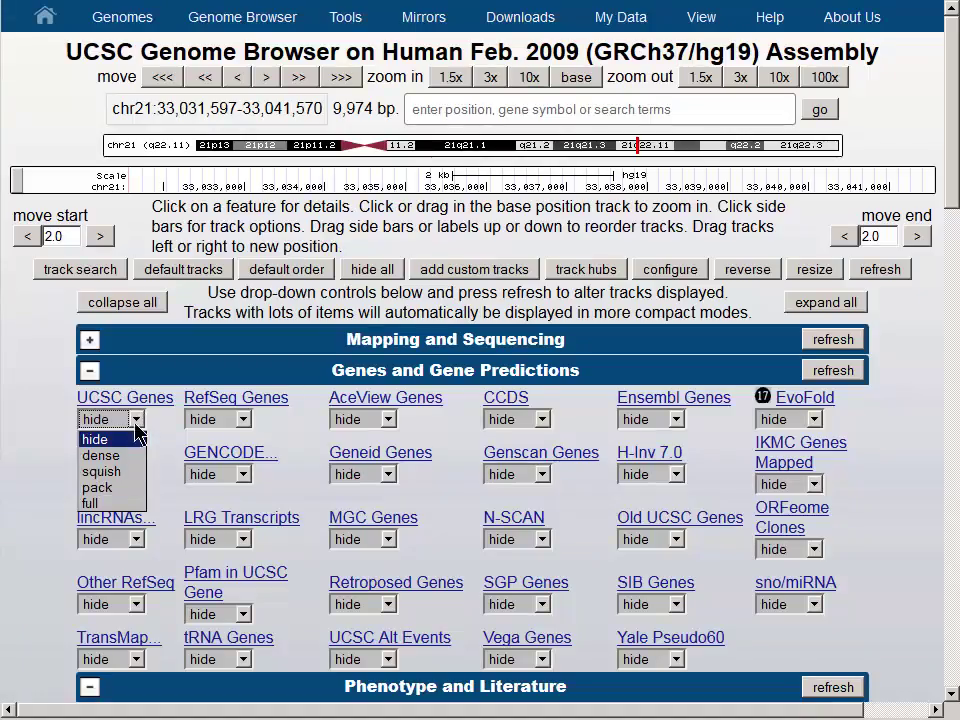
pyautogui.click(125, 487)
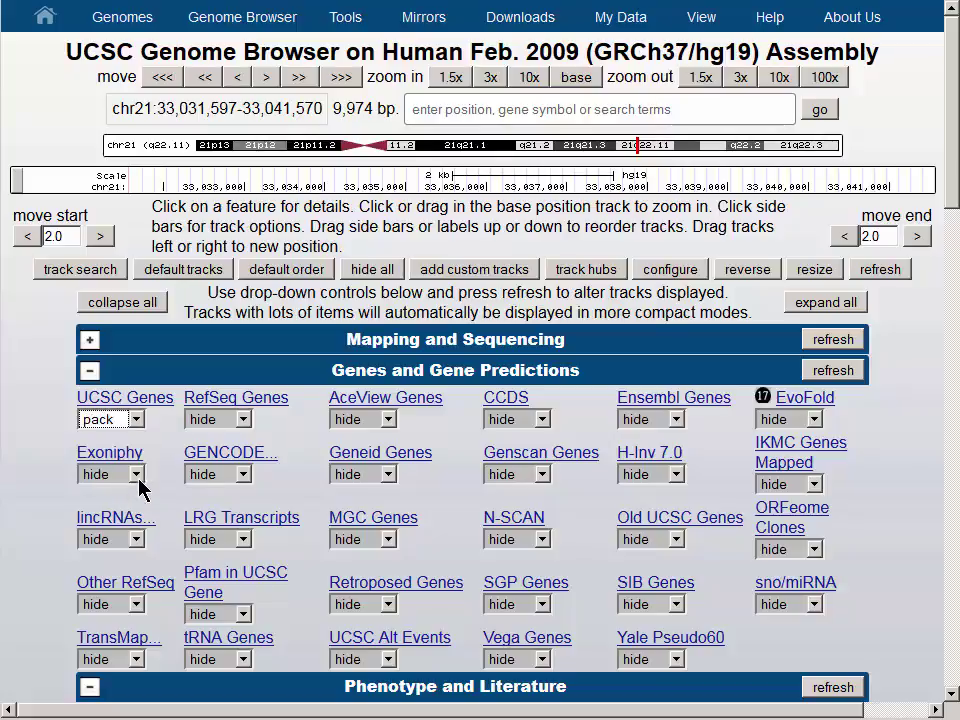
pyautogui.click(244, 420)
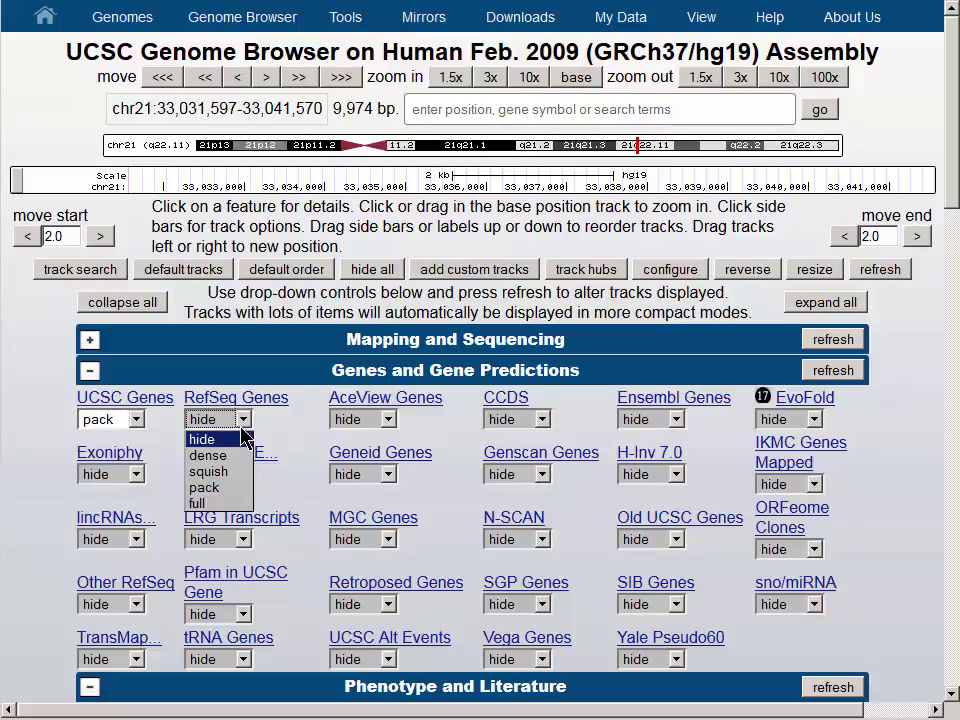
pyautogui.click(238, 488)
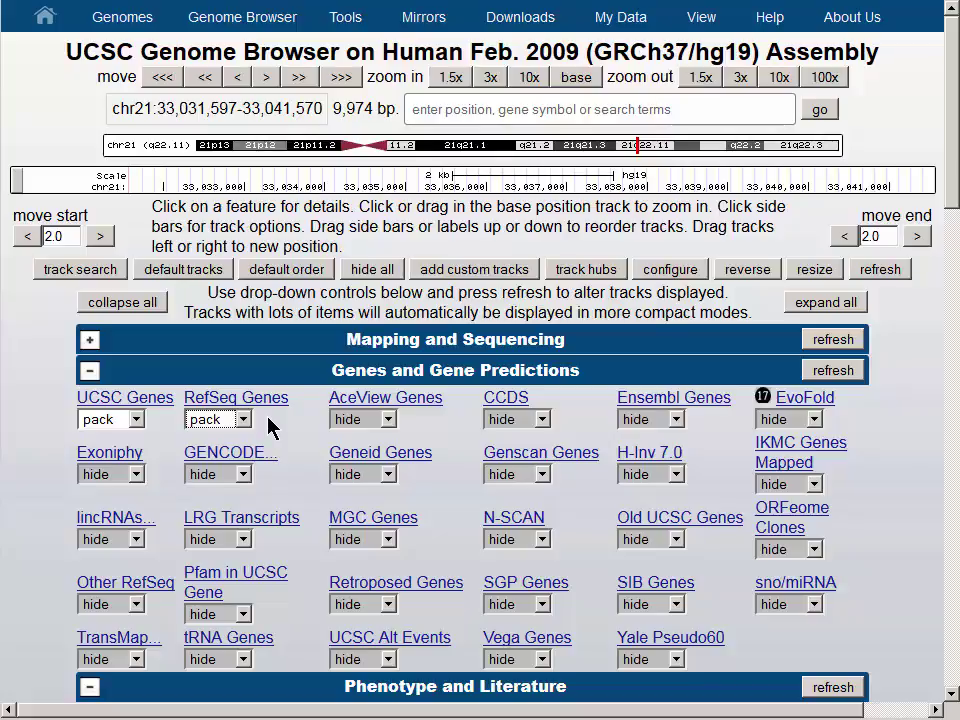
pyautogui.click(244, 477)
pyautogui.click(226, 512)
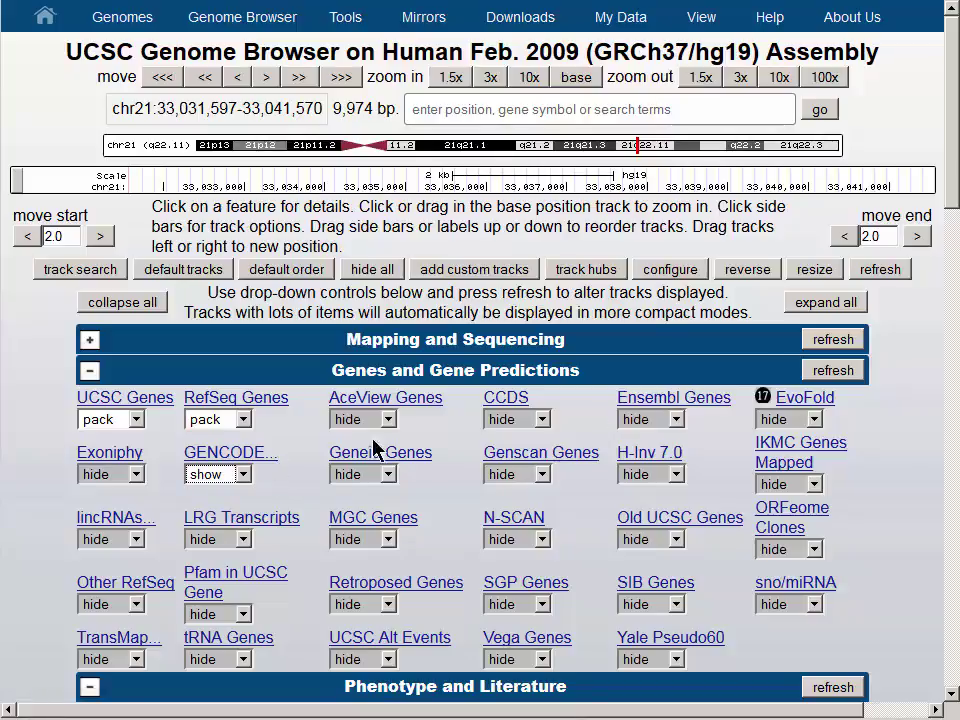
pyautogui.click(849, 370)
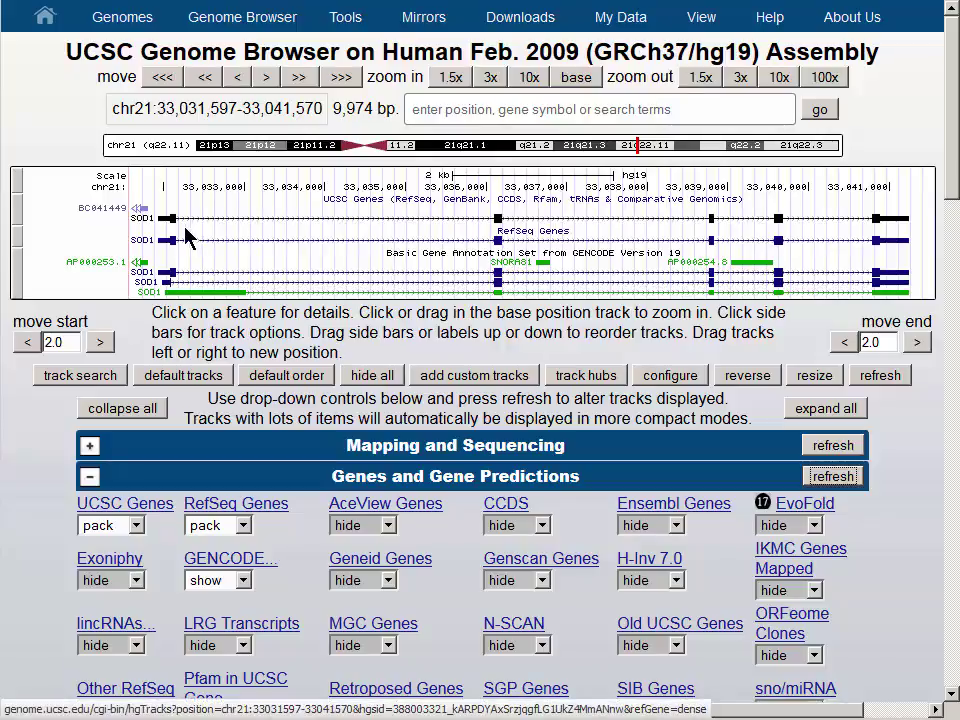
pyautogui.click(667, 111)
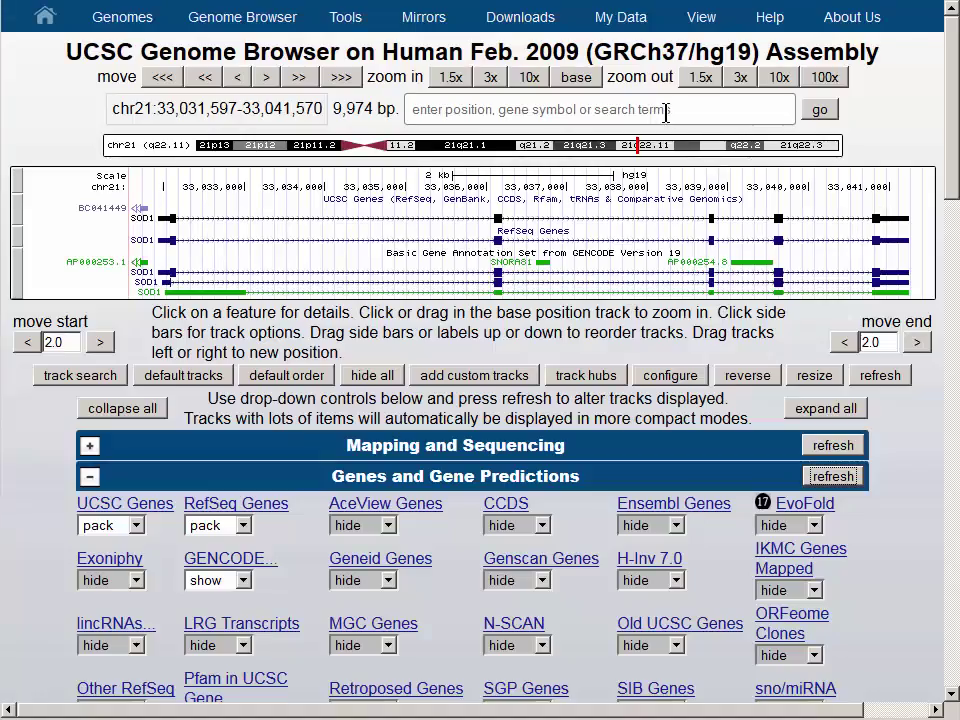
# - Search for 'tp53' and go to TP53 transcript variant 1 at chr17:7,571,720-7,590,868
pyautogui.click(666, 111)
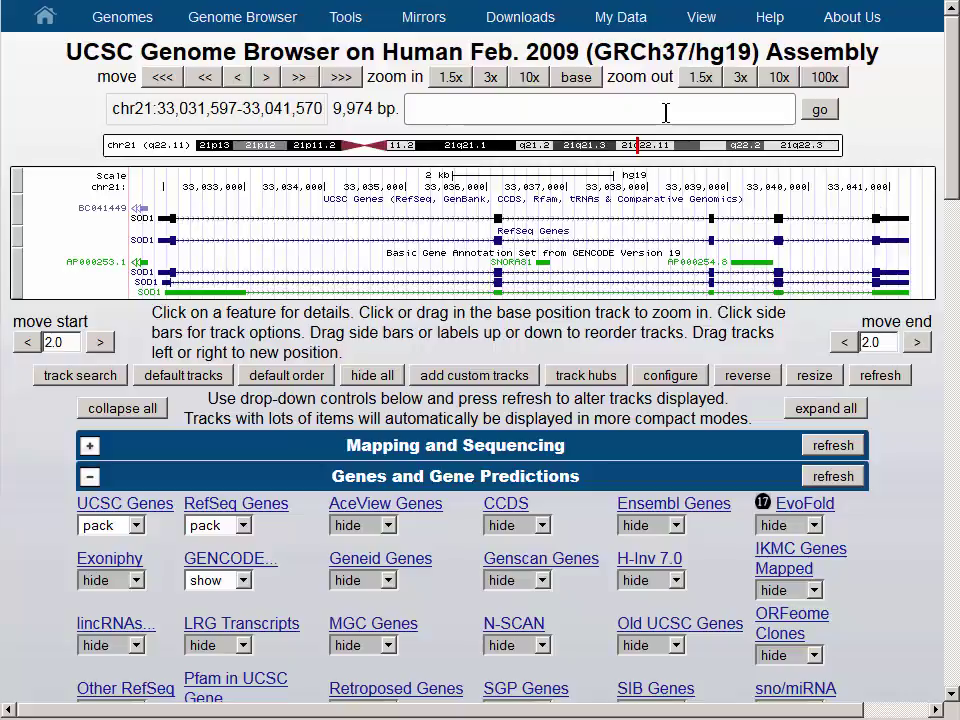
pyautogui.write('tp53')
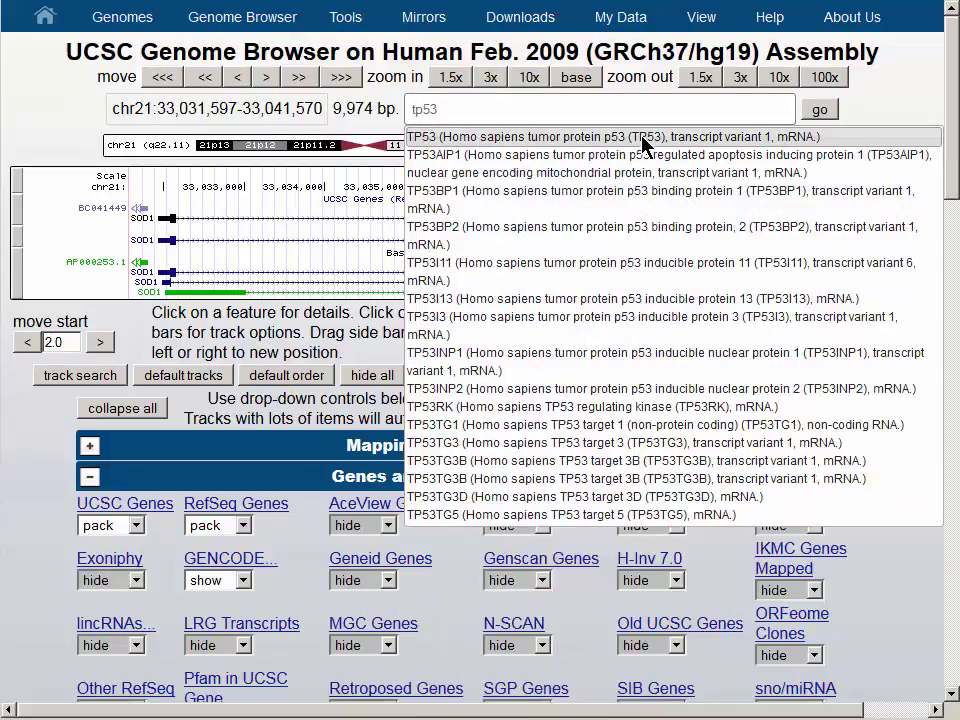
pyautogui.click(645, 137)
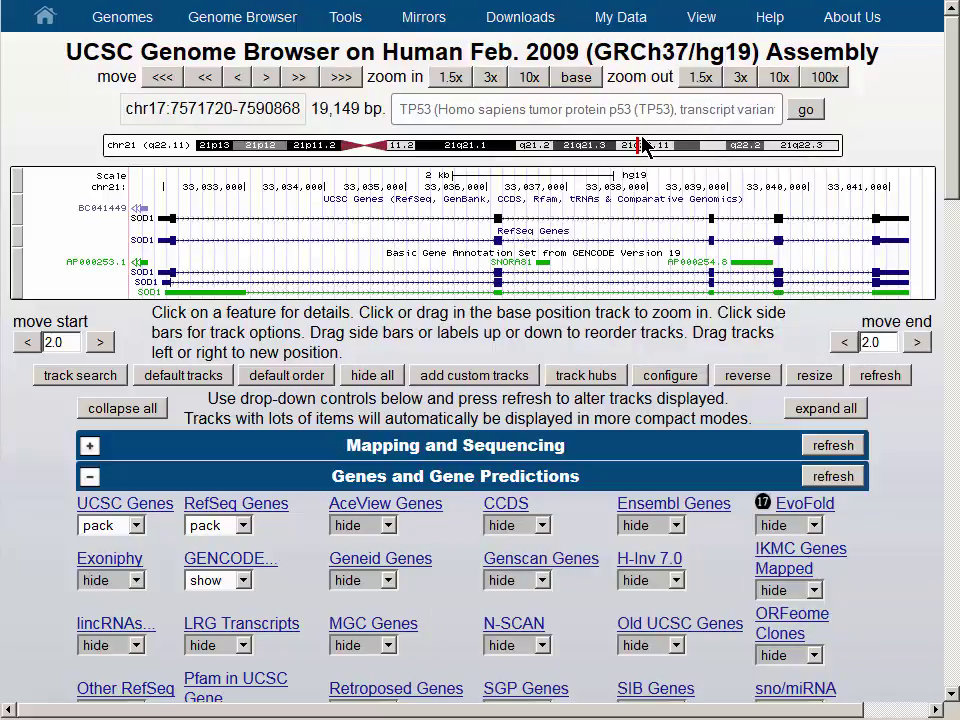
pyautogui.click(808, 112)
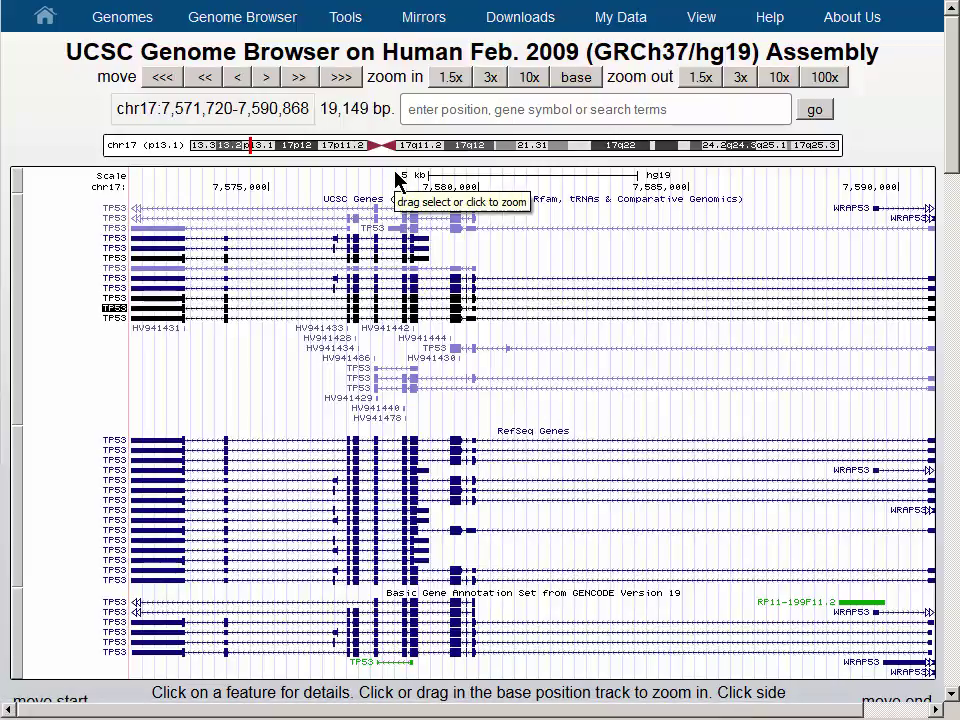
# - Zoom in on a TP53 exon at chr17:7,578,075-7,578,859 (785 bp)
pyautogui.moveTo(397, 180); pyautogui.dragTo(430, 180)
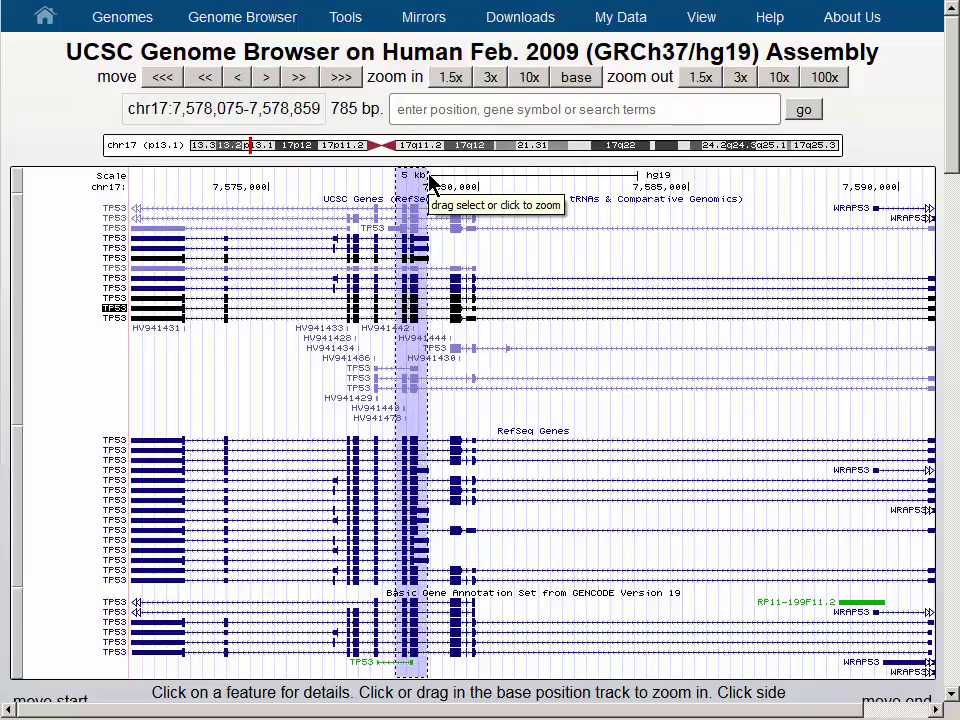
pyautogui.moveTo(430, 178); pyautogui.dragTo(429, 181)
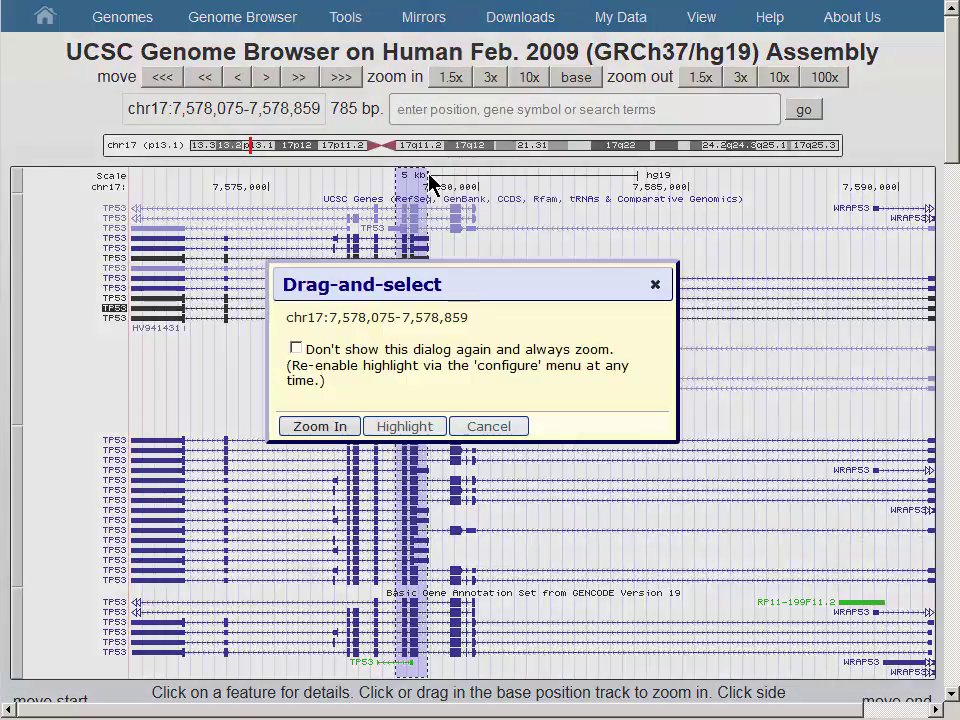
pyautogui.click(330, 428)
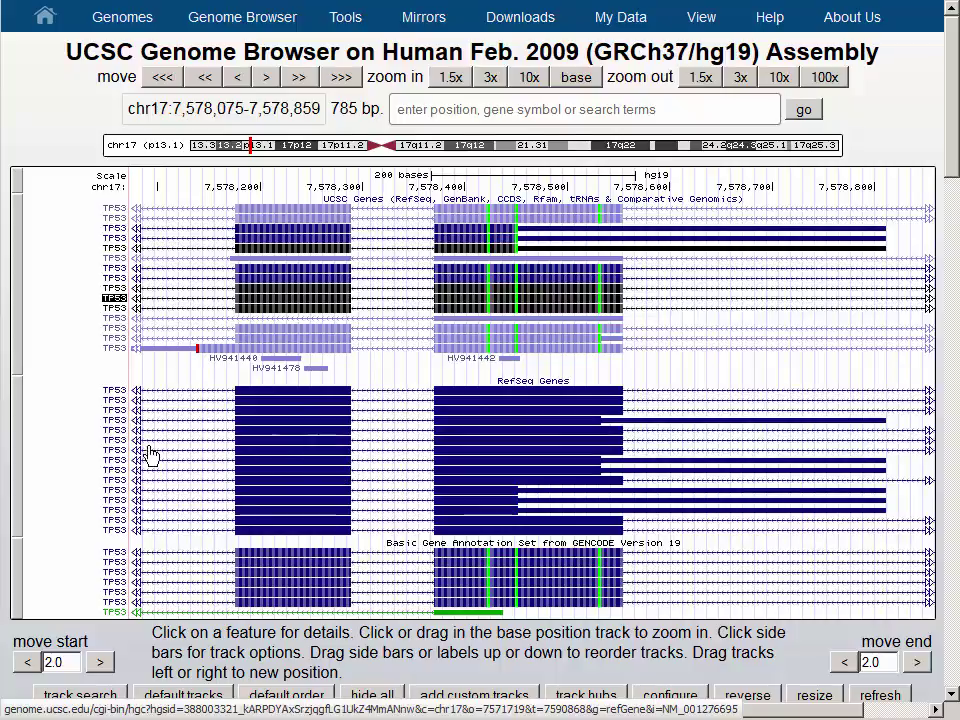
# - Colour the RefSeq Genes track by genomic codons, then select the 27 bp stretch chr17:7,578,386-7,578,412
pyautogui.click(16, 456)
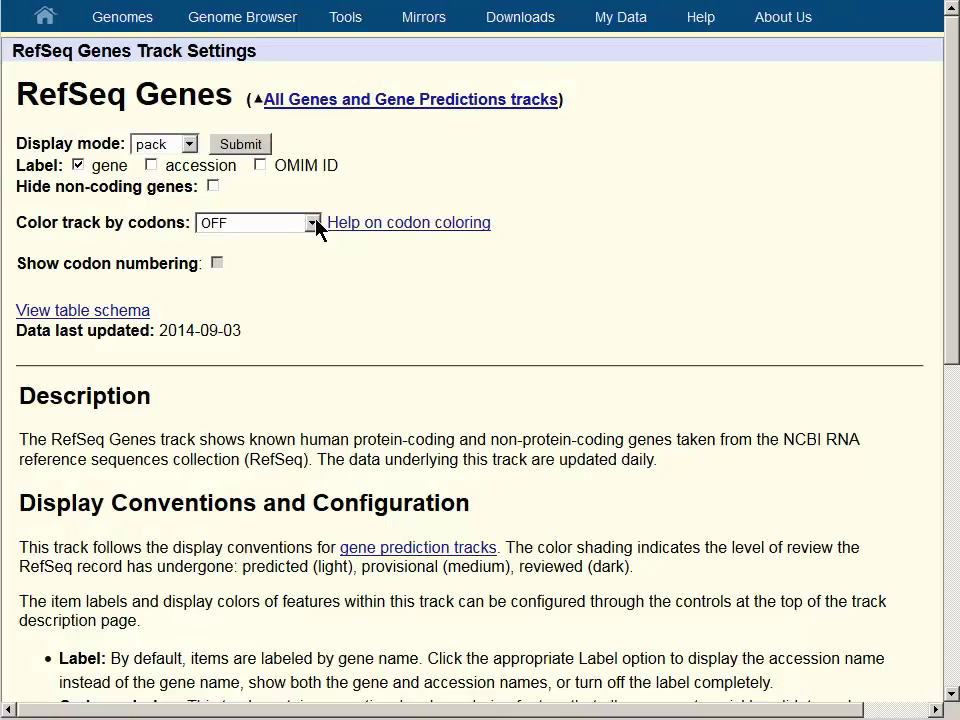
pyautogui.click(314, 223)
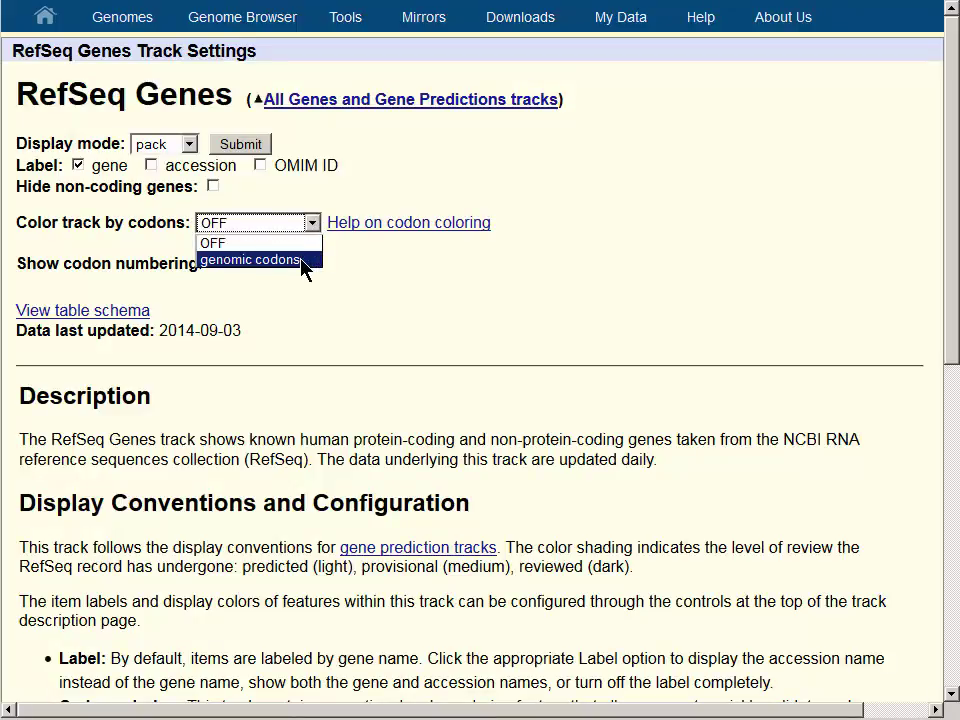
pyautogui.click(303, 260)
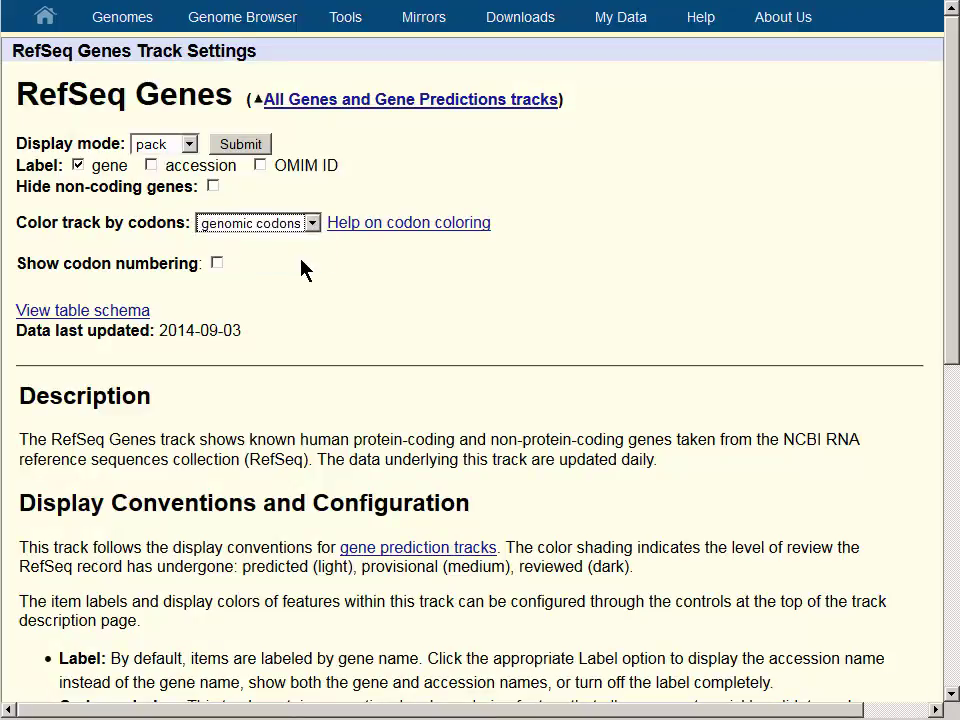
pyautogui.click(256, 147)
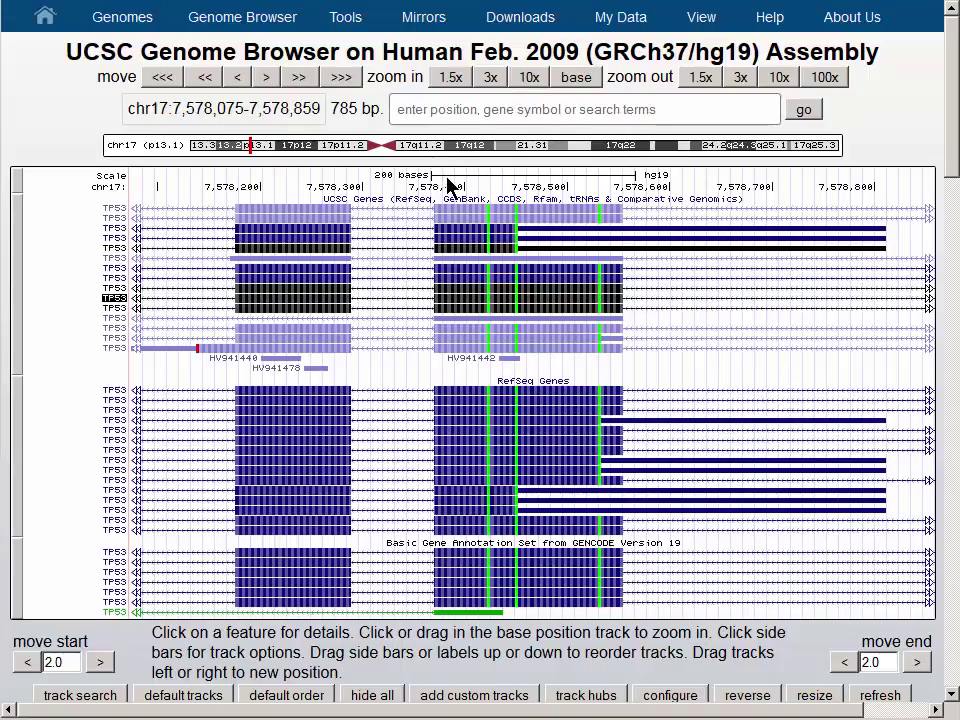
pyautogui.moveTo(447, 186); pyautogui.dragTo(477, 190)
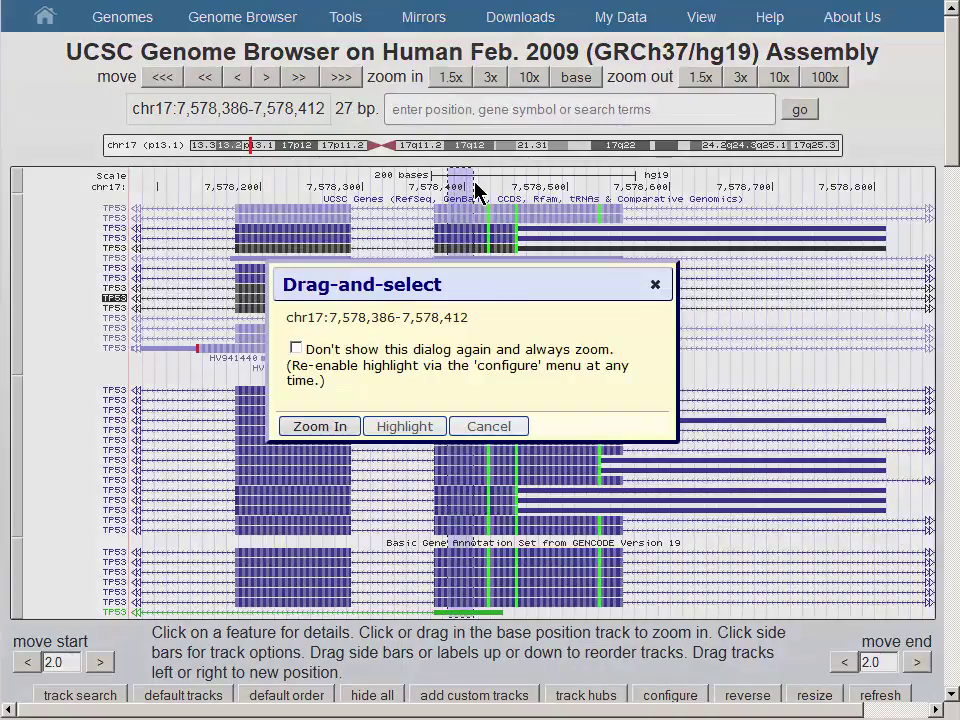
# - Zoom to the 27 bp region chr17:7,578,386-7,578,412 to show bases and amino acids
pyautogui.click(315, 426)
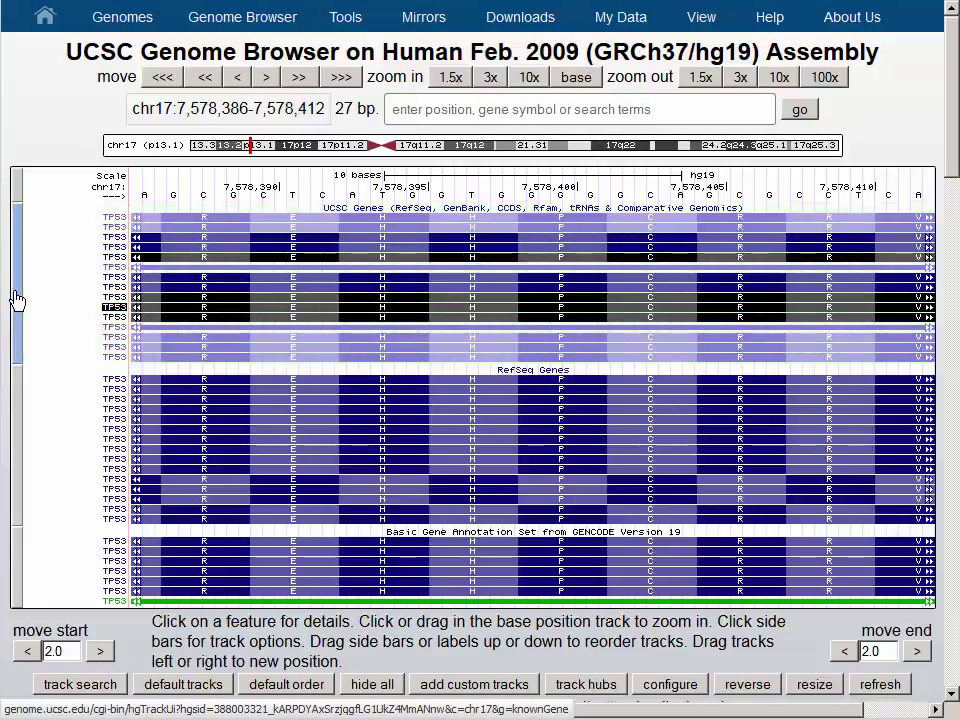
# - Turn on codon numbering in both the UCSC Genes and RefSeq Genes track settings
pyautogui.click(16, 300)
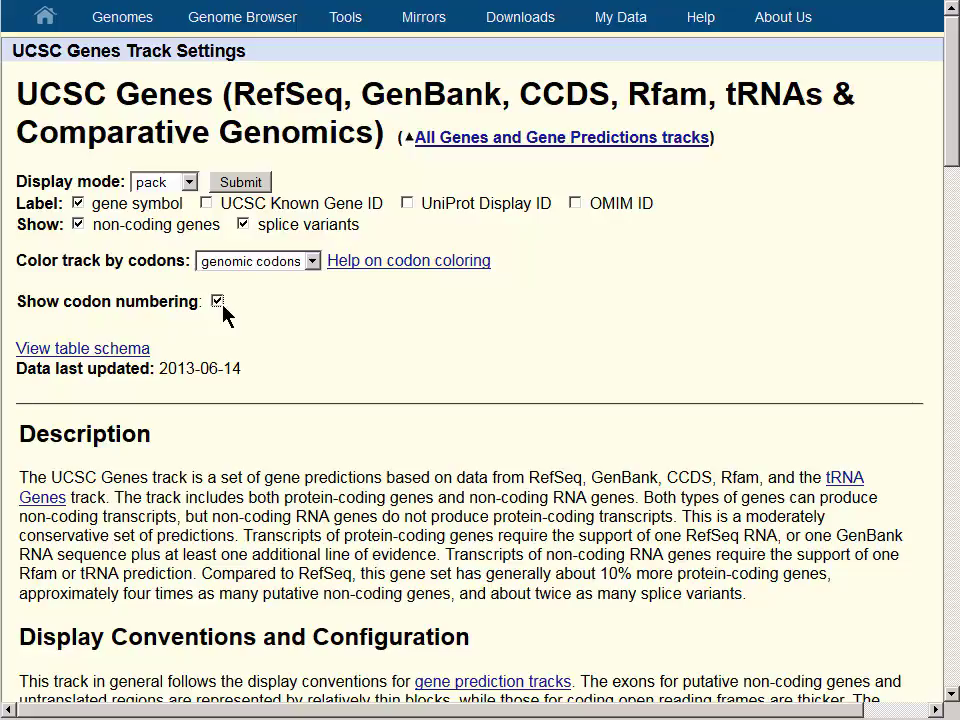
pyautogui.click(250, 186)
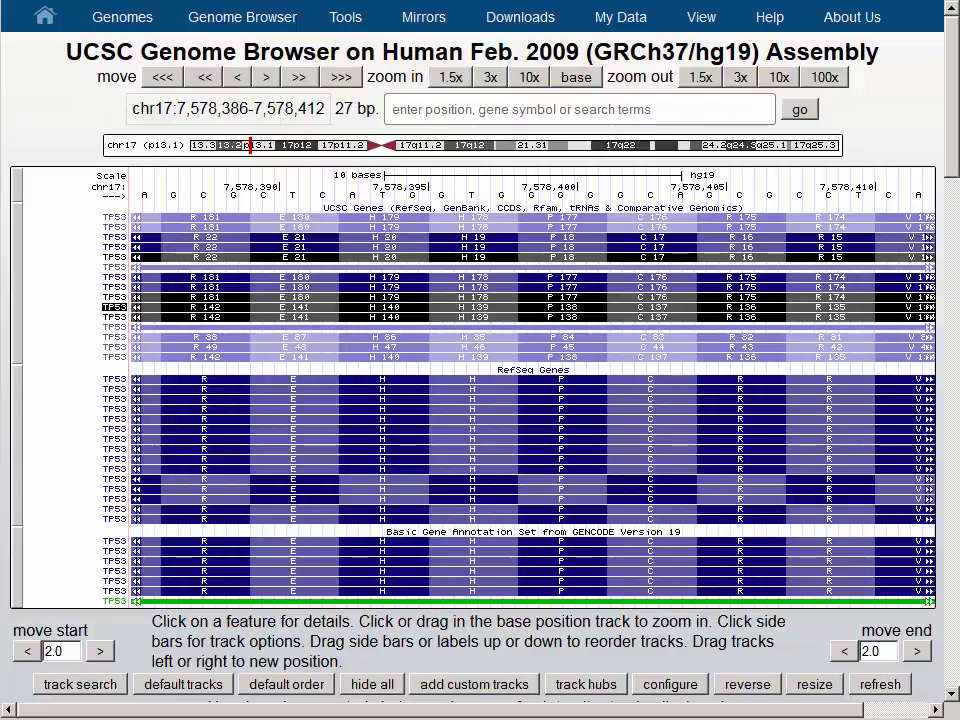
pyautogui.click(17, 410)
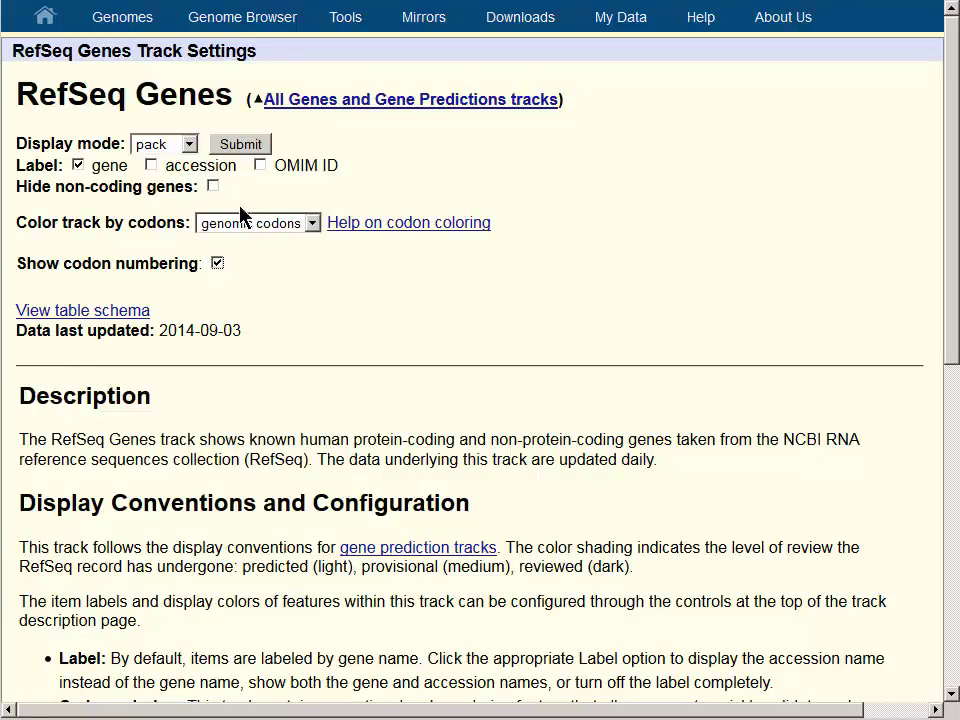
pyautogui.click(258, 146)
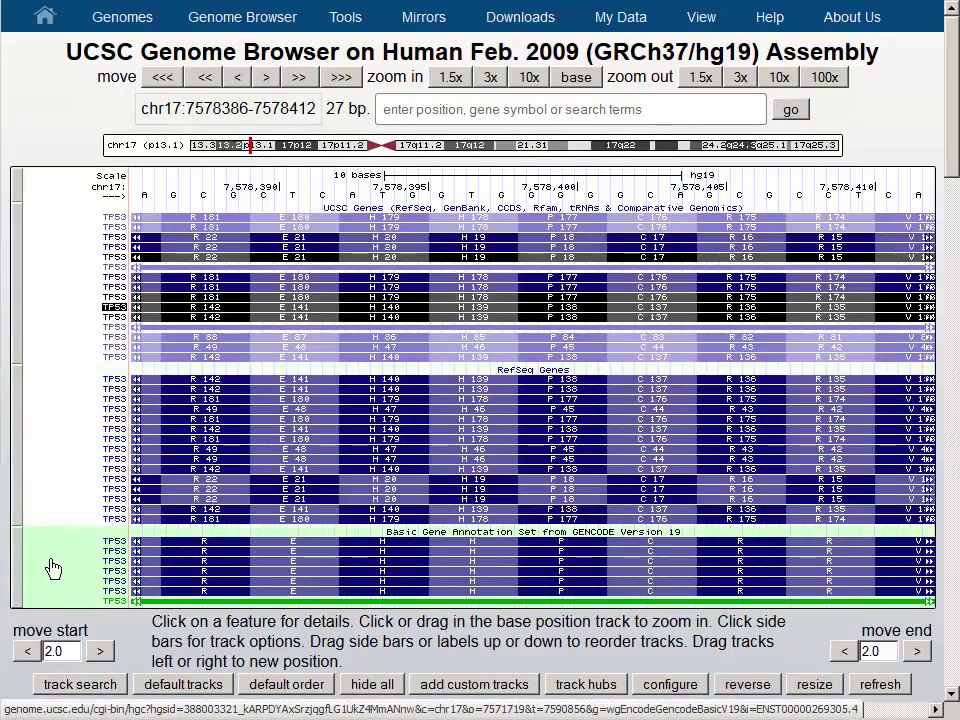
pyautogui.click(16, 566)
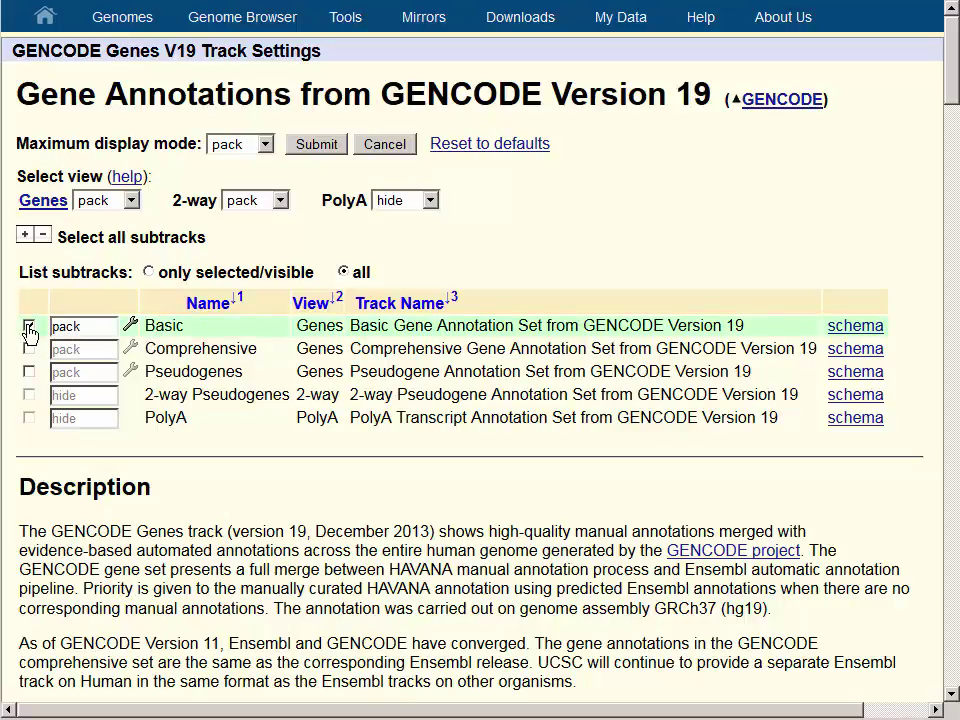
pyautogui.click(132, 328)
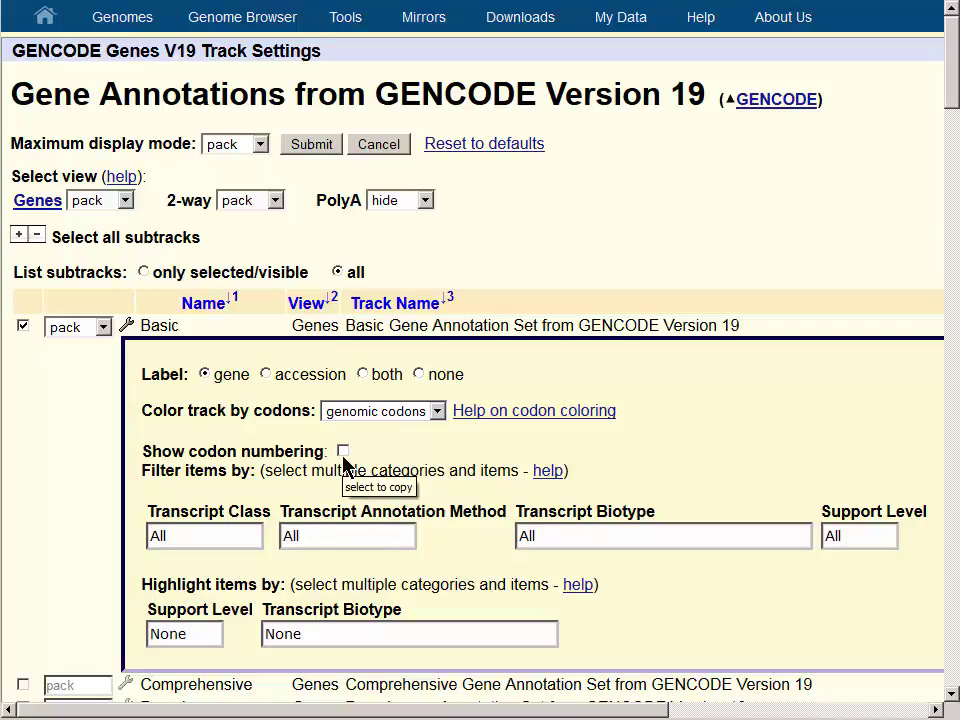
pyautogui.click(387, 147)
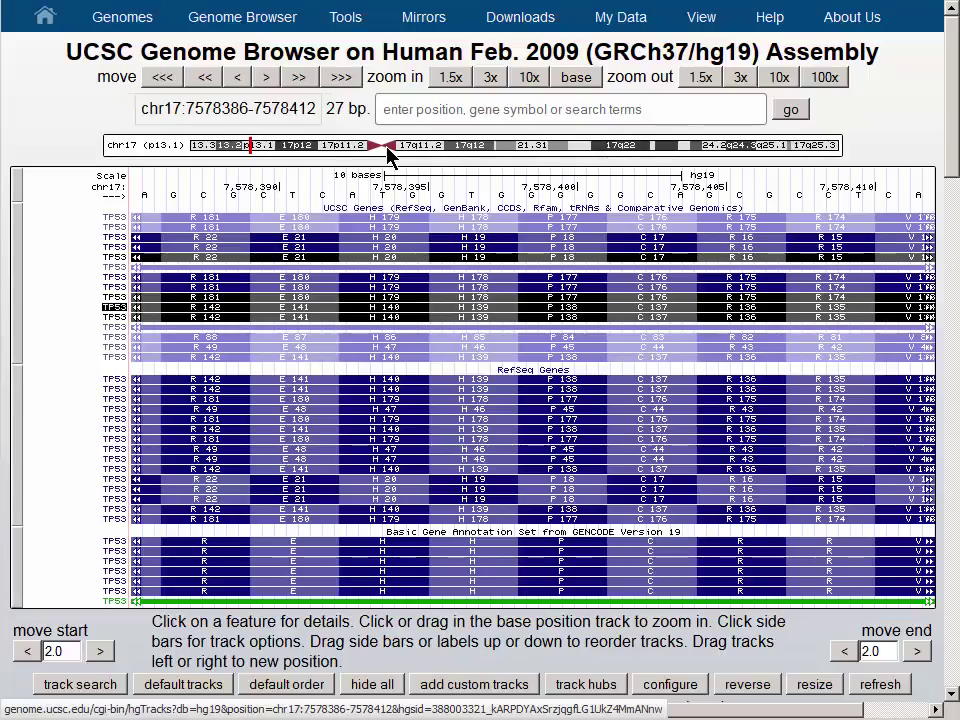
# - Set the OMIM AV SNPs and UniProt Variants tracks to pack and refresh the view
pyautogui.moveTo(954, 145); pyautogui.dragTo(955, 296)
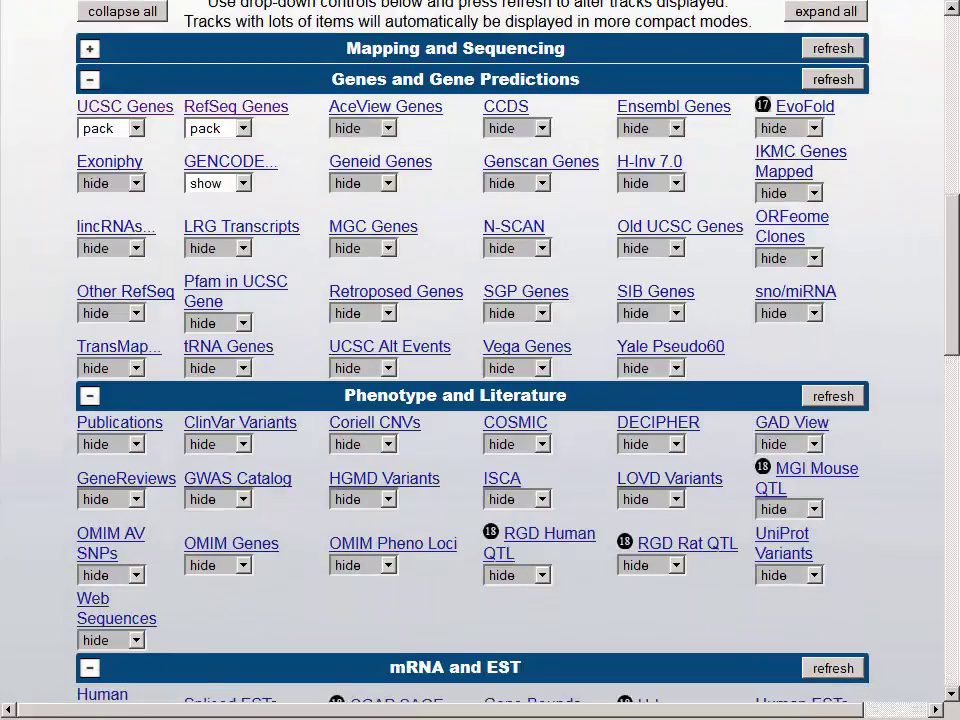
pyautogui.click(136, 575)
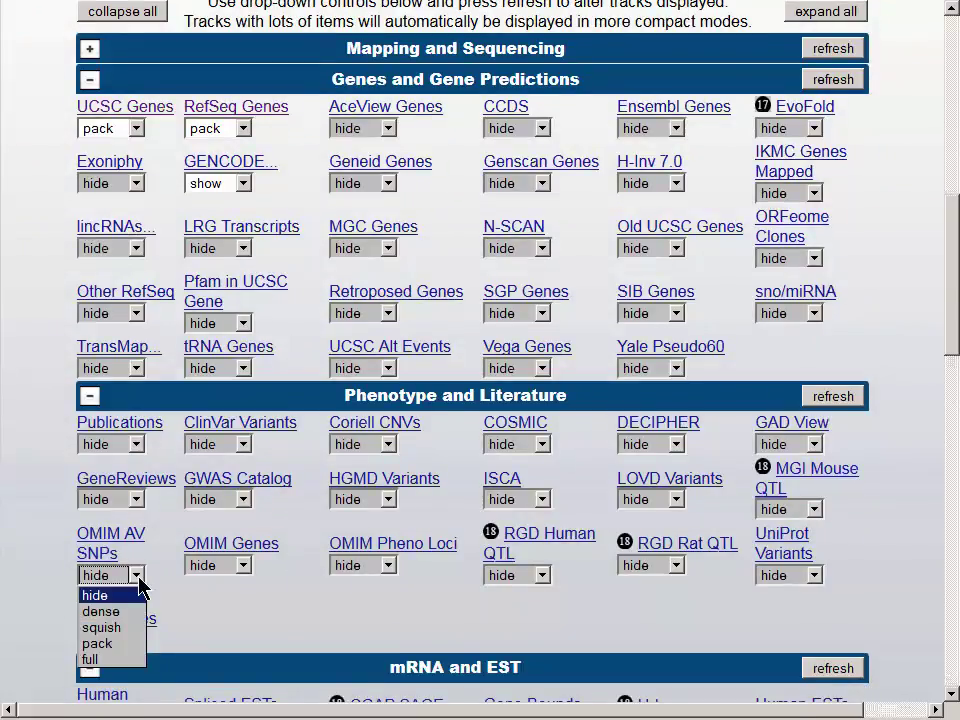
pyautogui.click(131, 645)
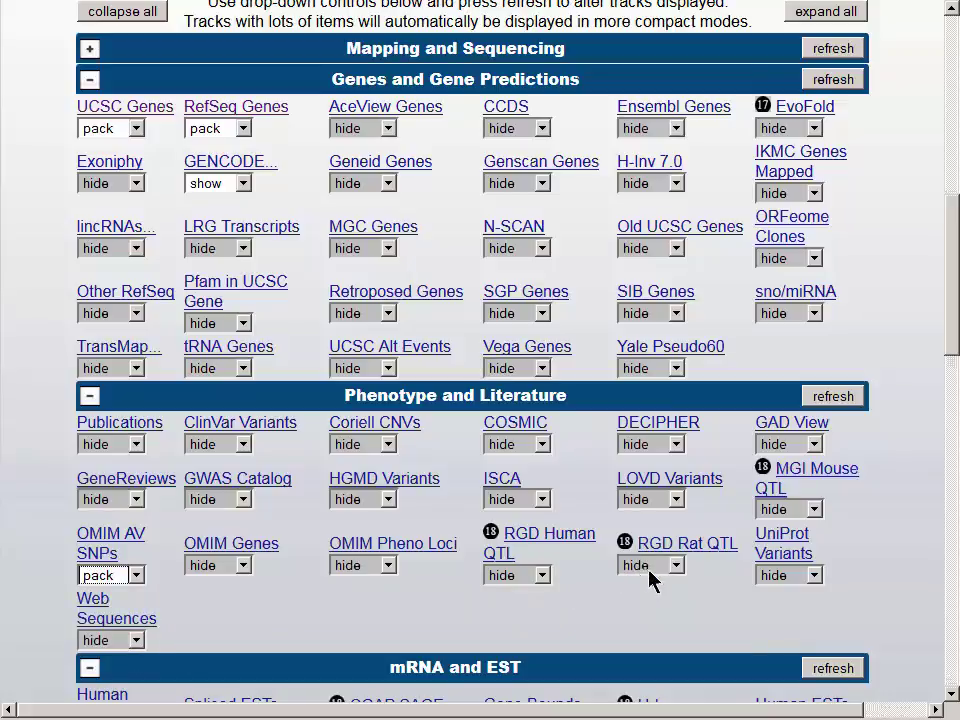
pyautogui.click(815, 577)
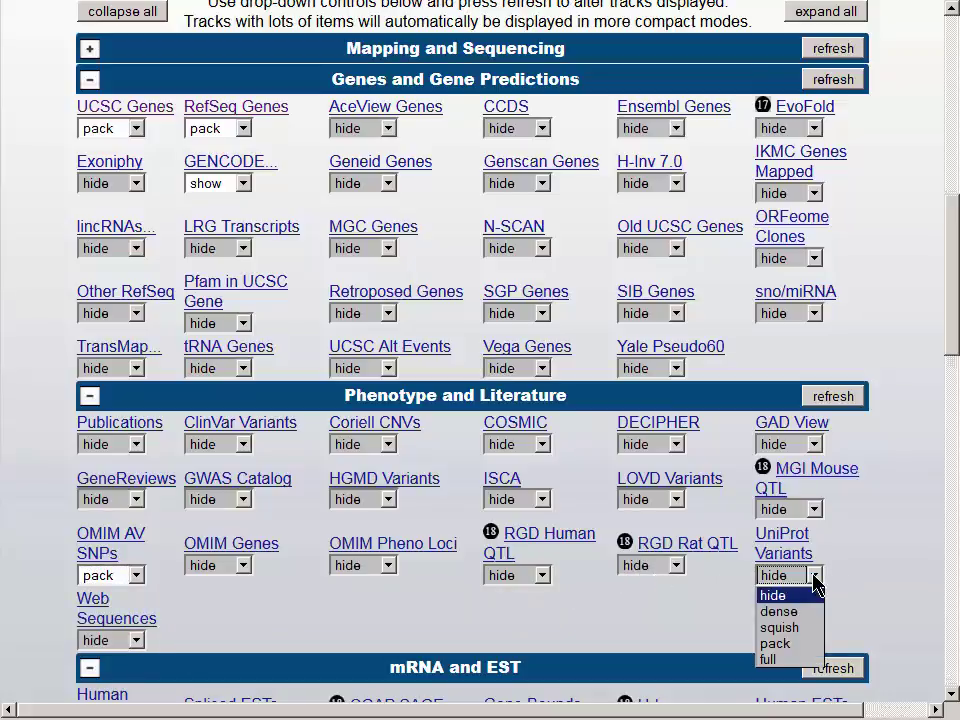
pyautogui.click(798, 645)
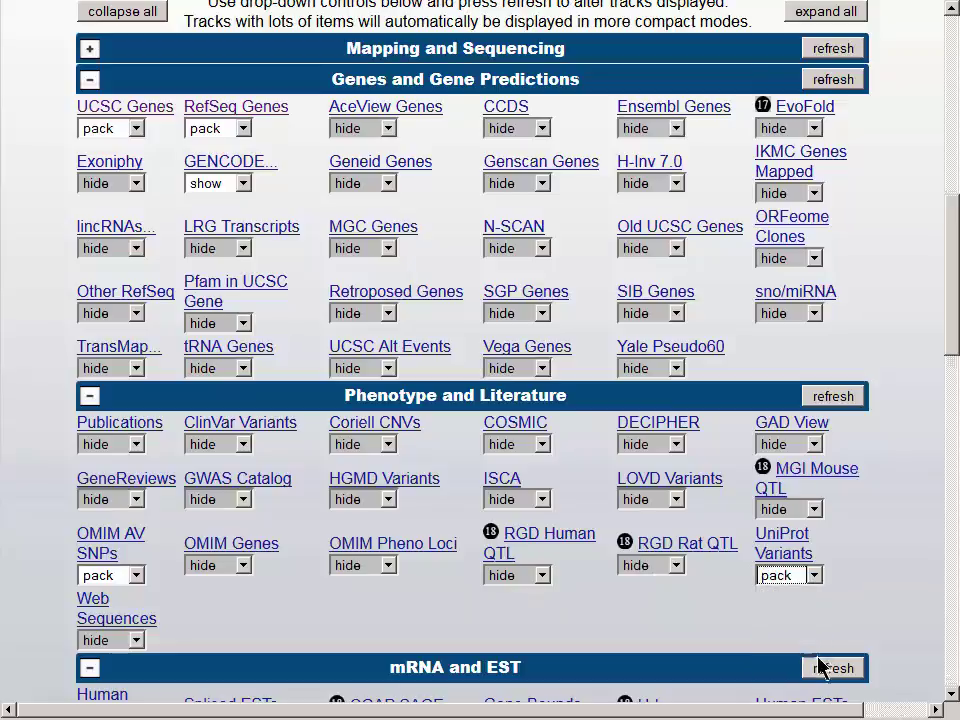
pyautogui.click(835, 670)
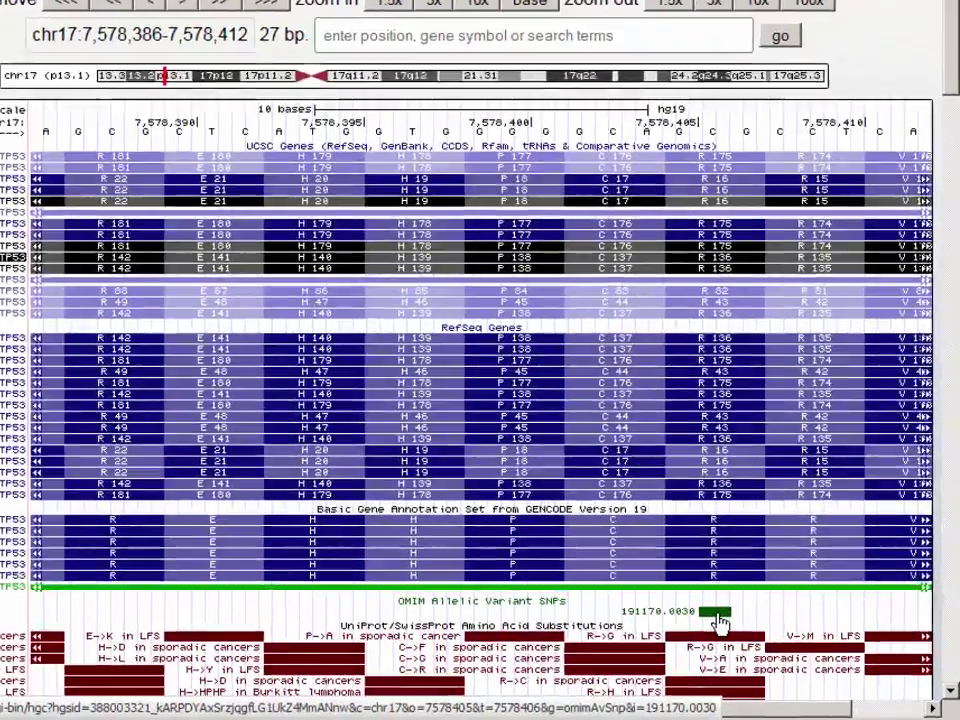
pyautogui.moveTo(743, 627)
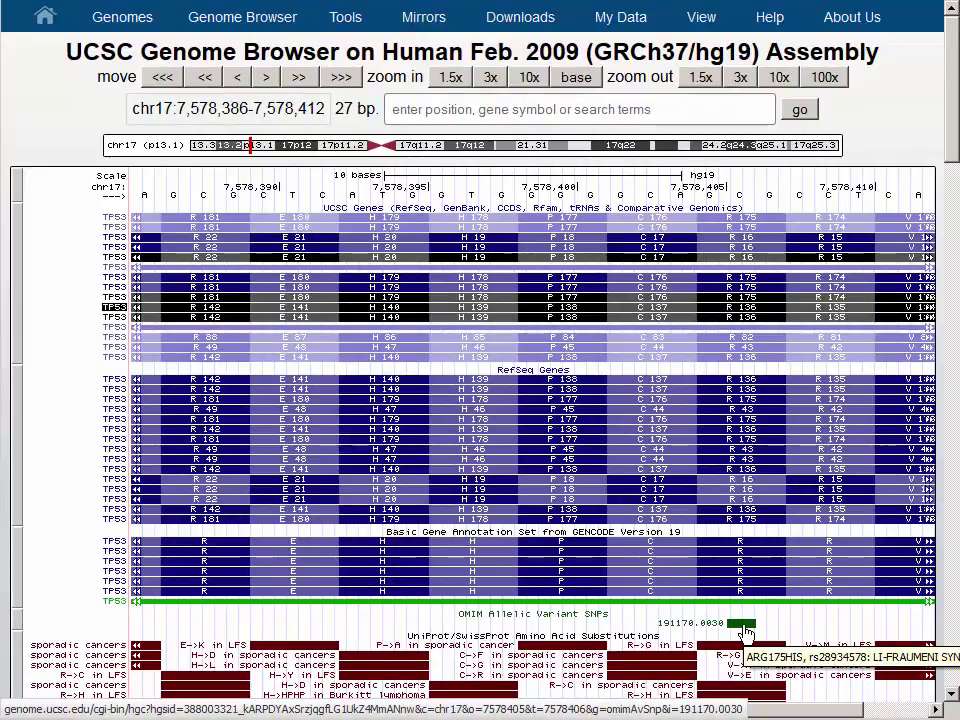
pyautogui.moveTo(949, 167); pyautogui.dragTo(954, 197)
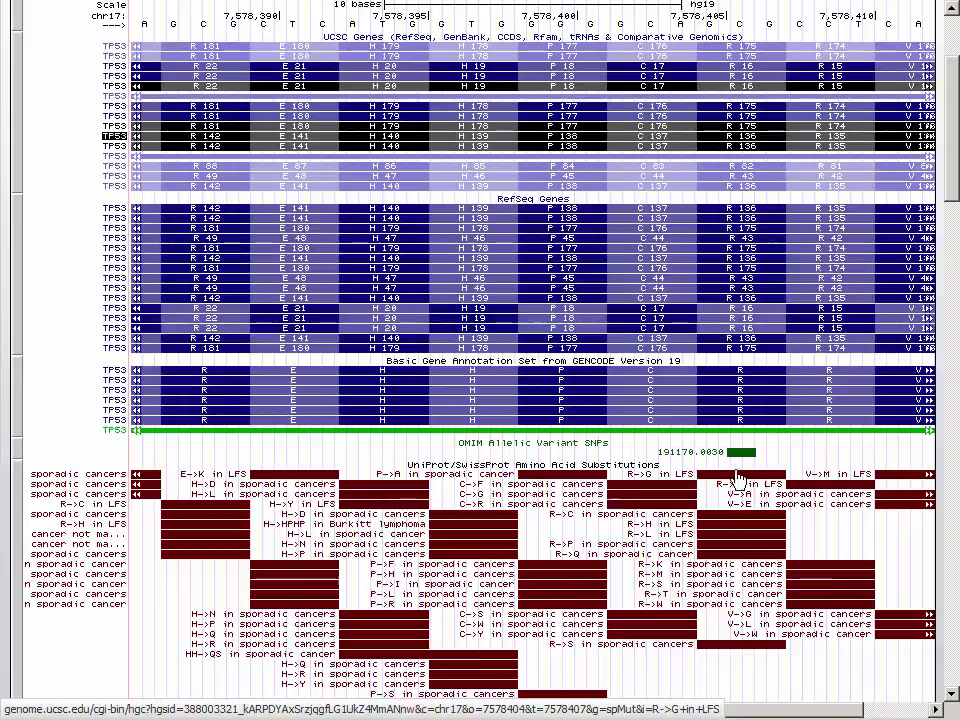
pyautogui.moveTo(668, 456)
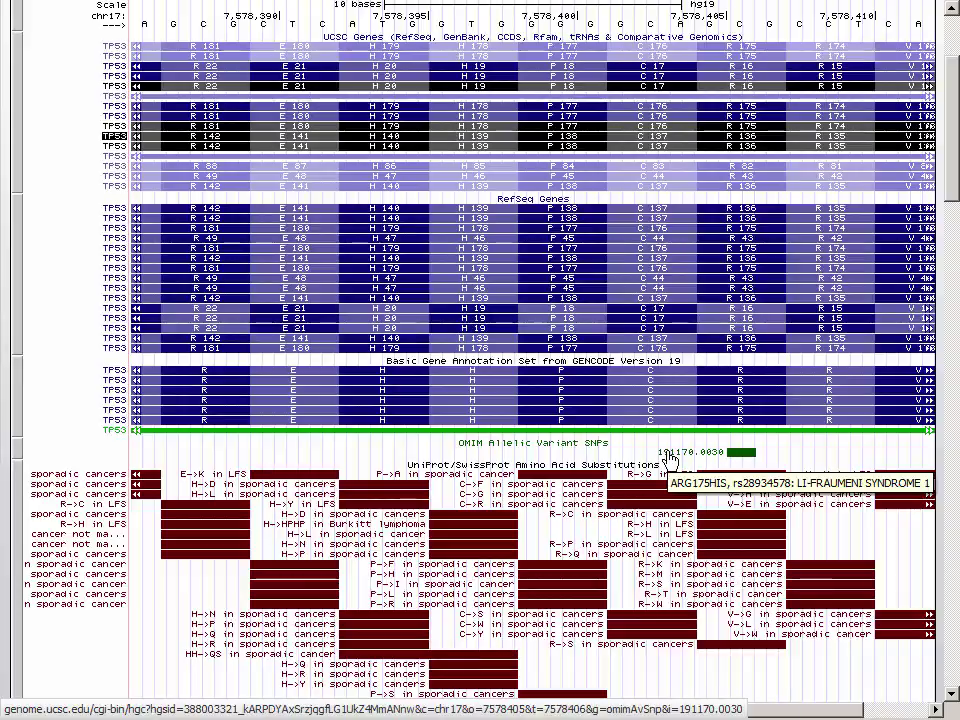
pyautogui.moveTo(760, 485)
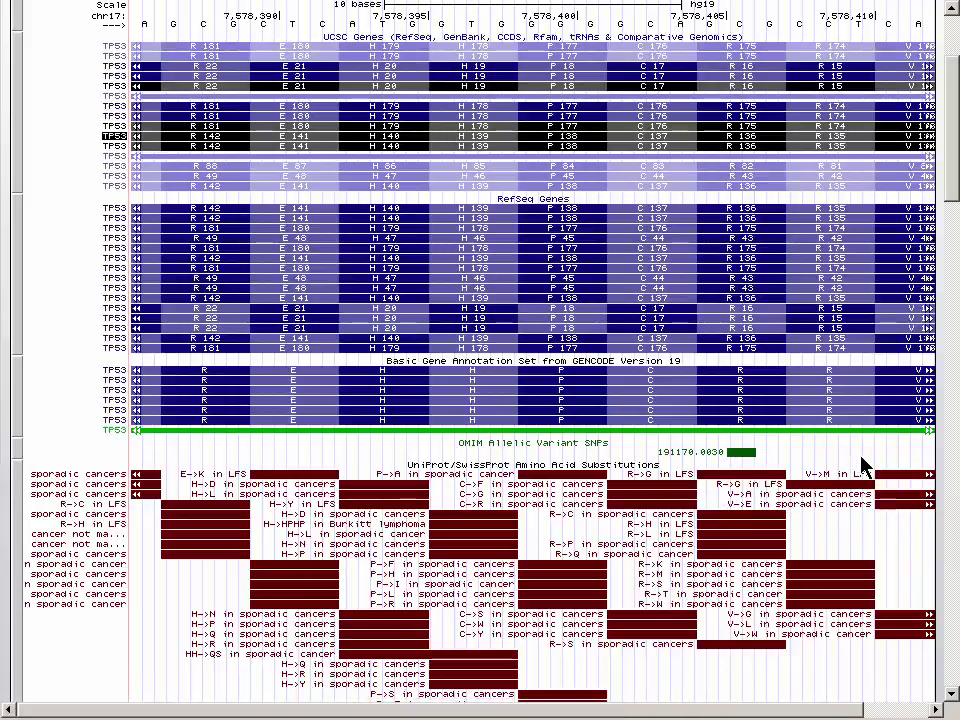
# - Pan right along chr17 to show 7,578,400-7,578,420, bringing codon R 175 into view
pyautogui.moveTo(862, 466); pyautogui.dragTo(515, 484)
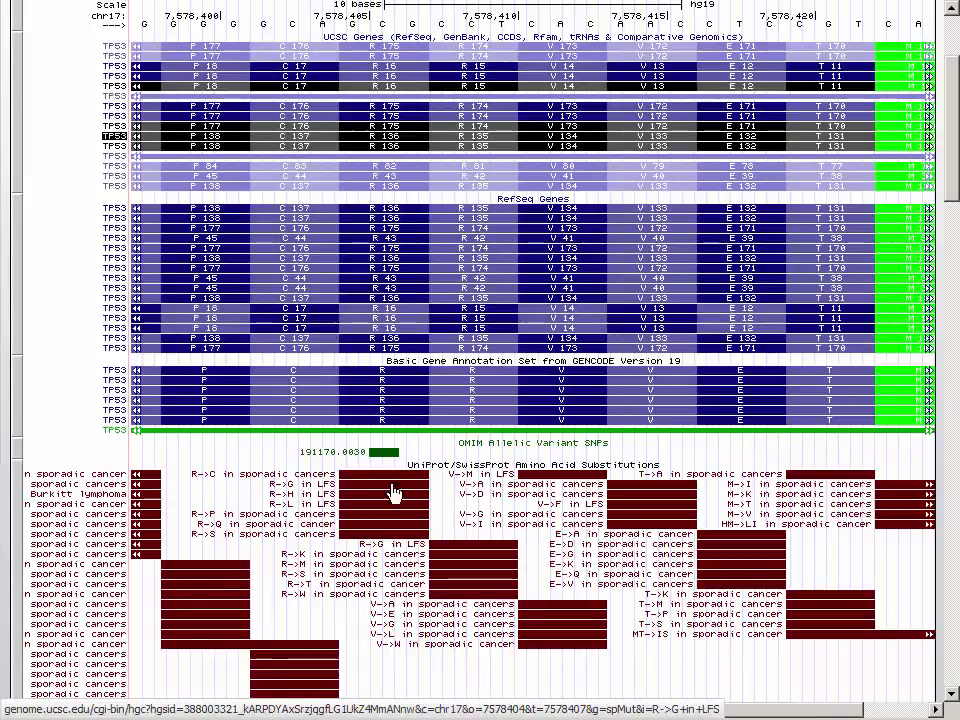
pyautogui.moveTo(393, 500)
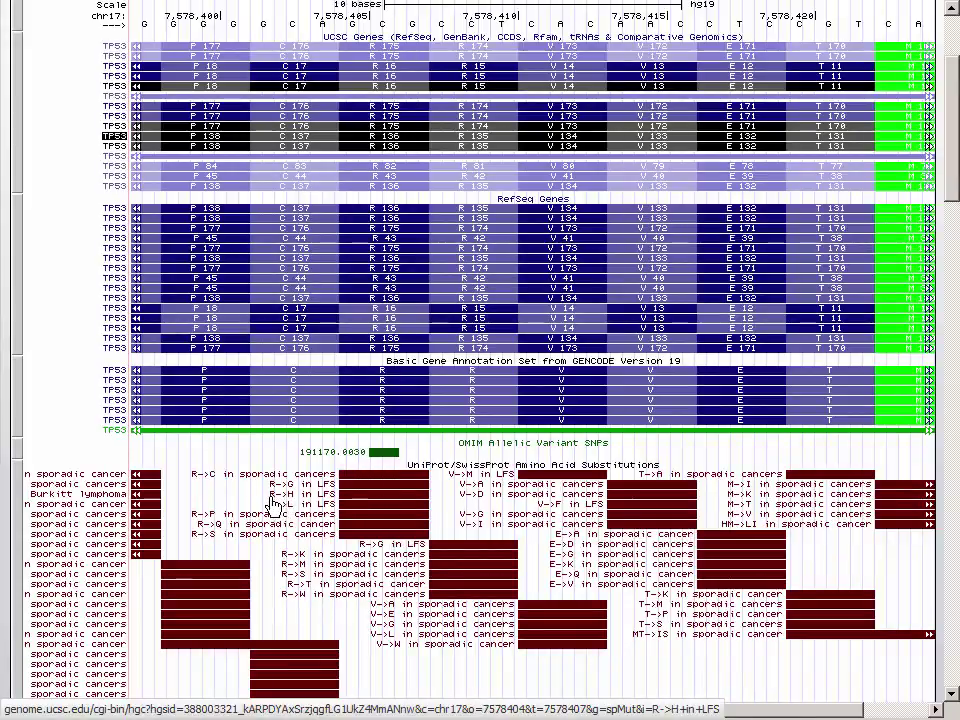
# - Open the UniProt 'R->H in LFS' variant details (position 175, Arg to His) and select dbSNP id rs28934578
pyautogui.click(351, 501)
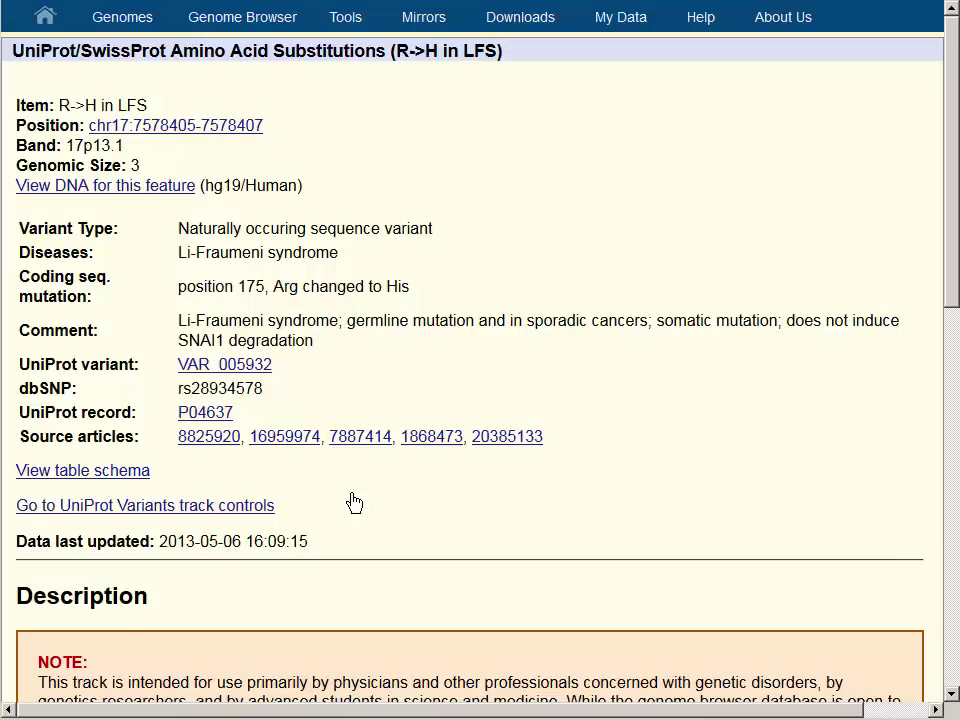
pyautogui.doubleClick(196, 388)
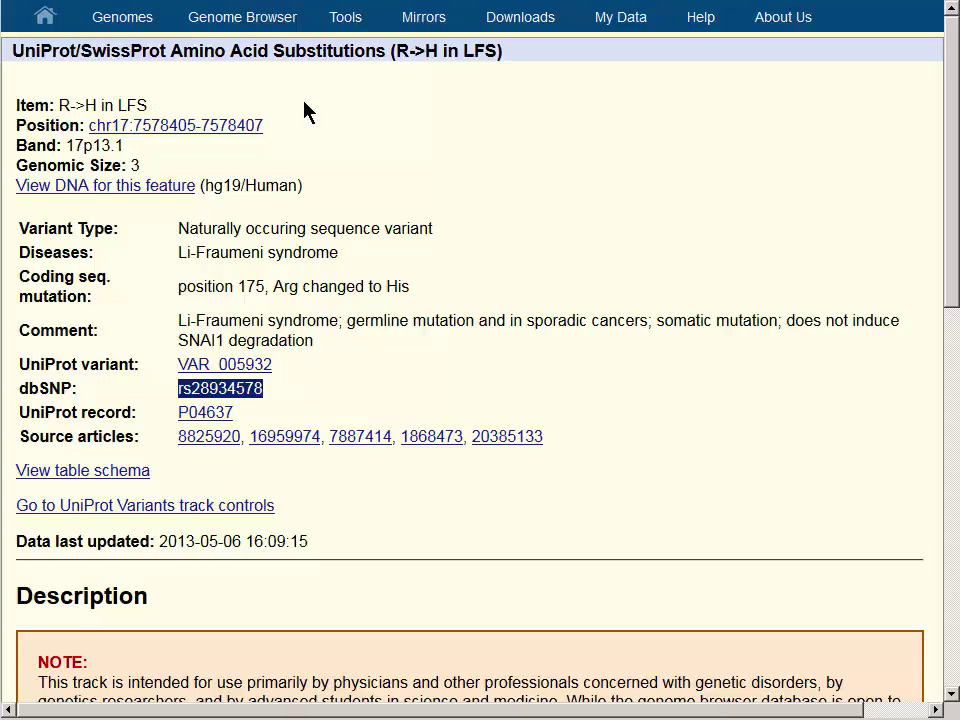
pyautogui.click(279, 27)
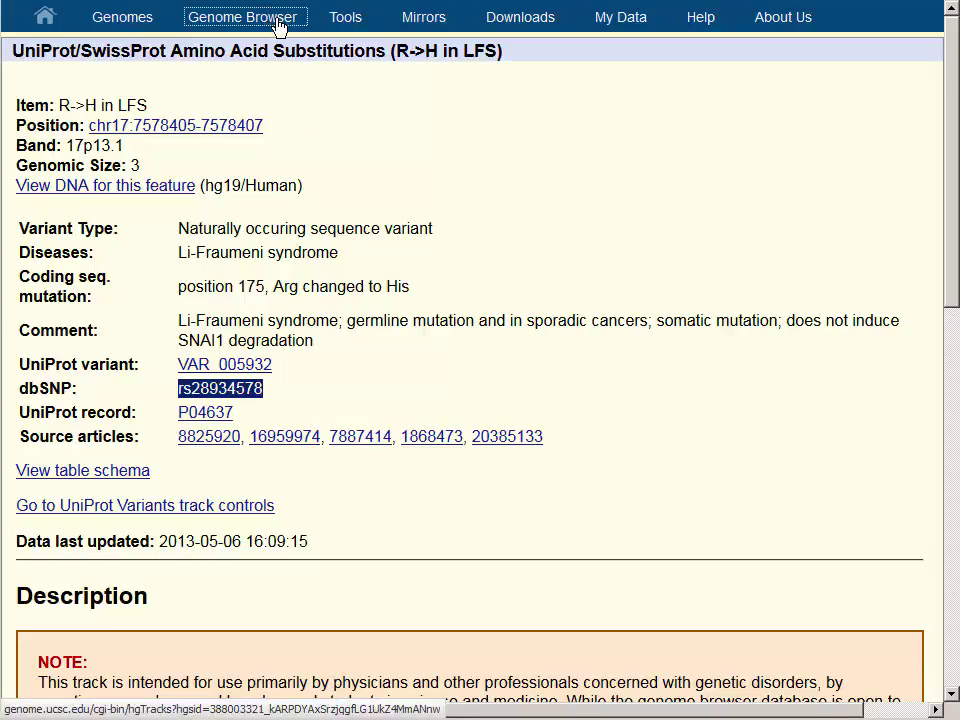